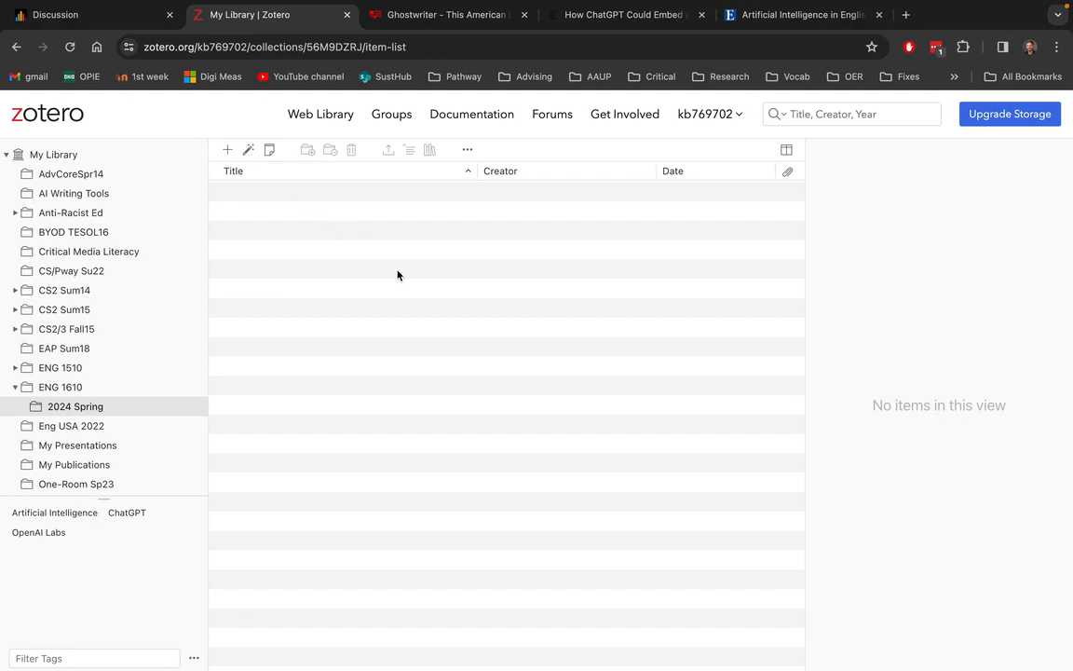
Look over the three open source pages: the EBSCO article record, the New York Times article and the This American Life episode
click(788, 29)
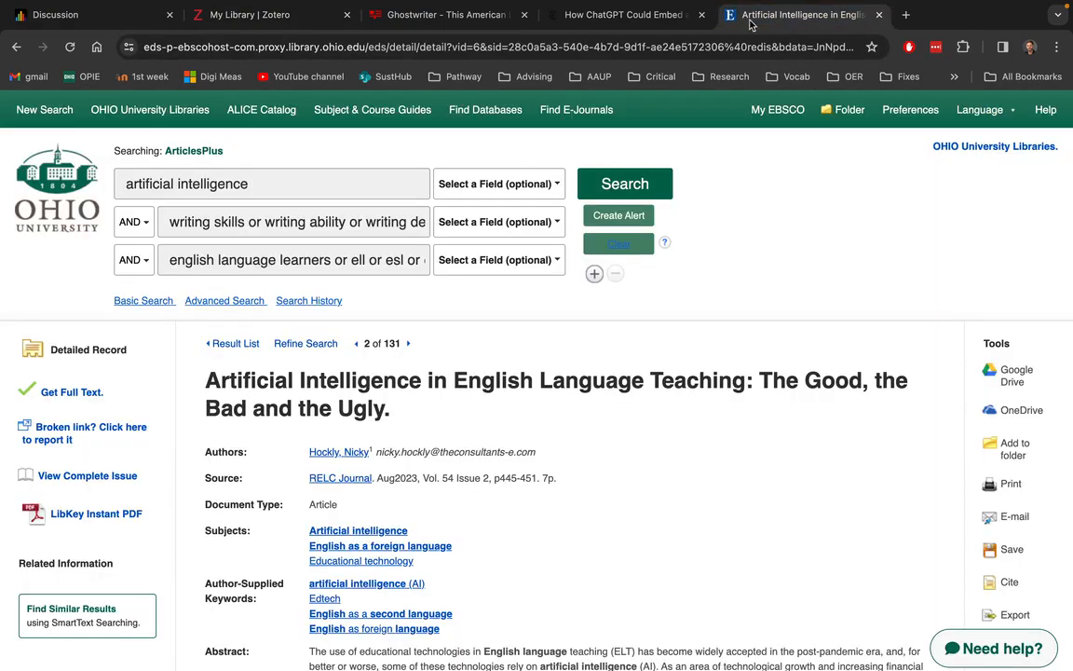
click(656, 15)
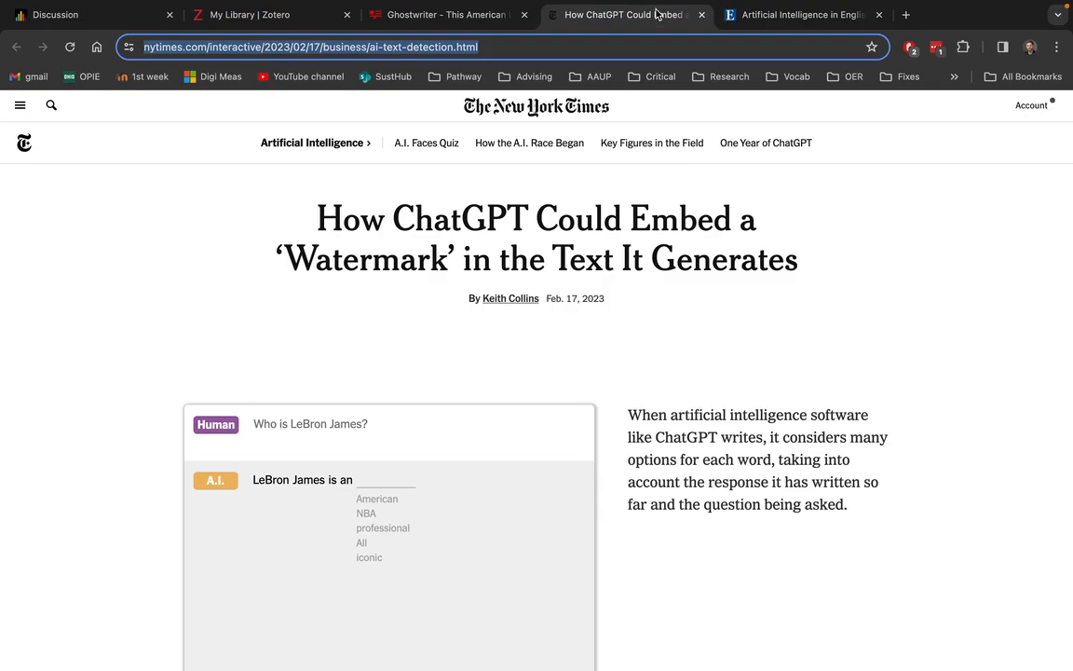
click(387, 15)
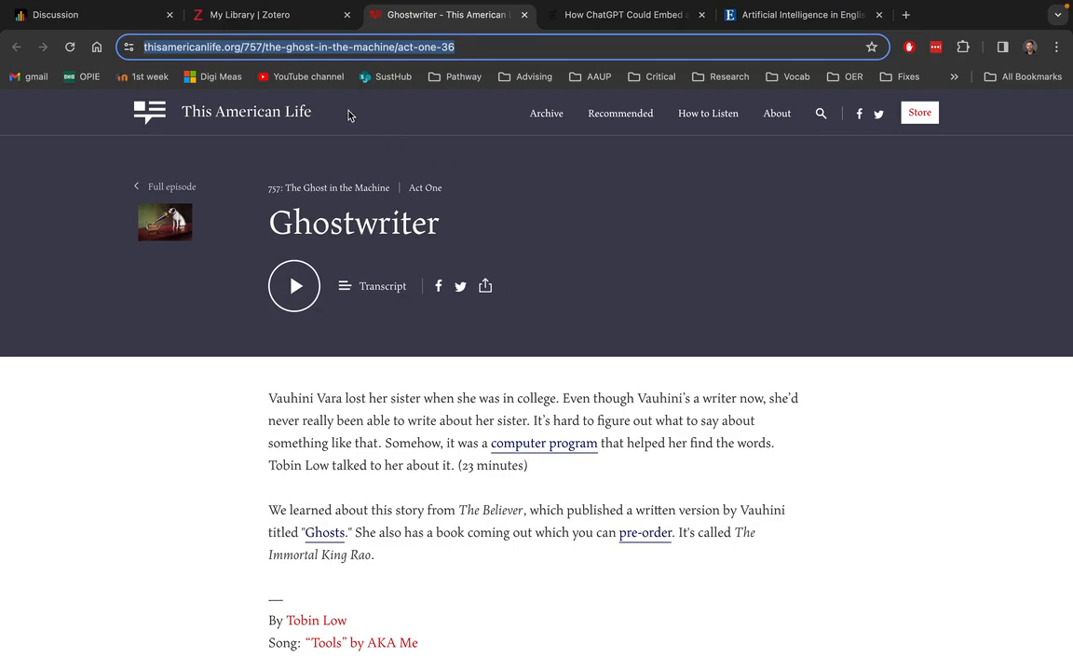
click(298, 20)
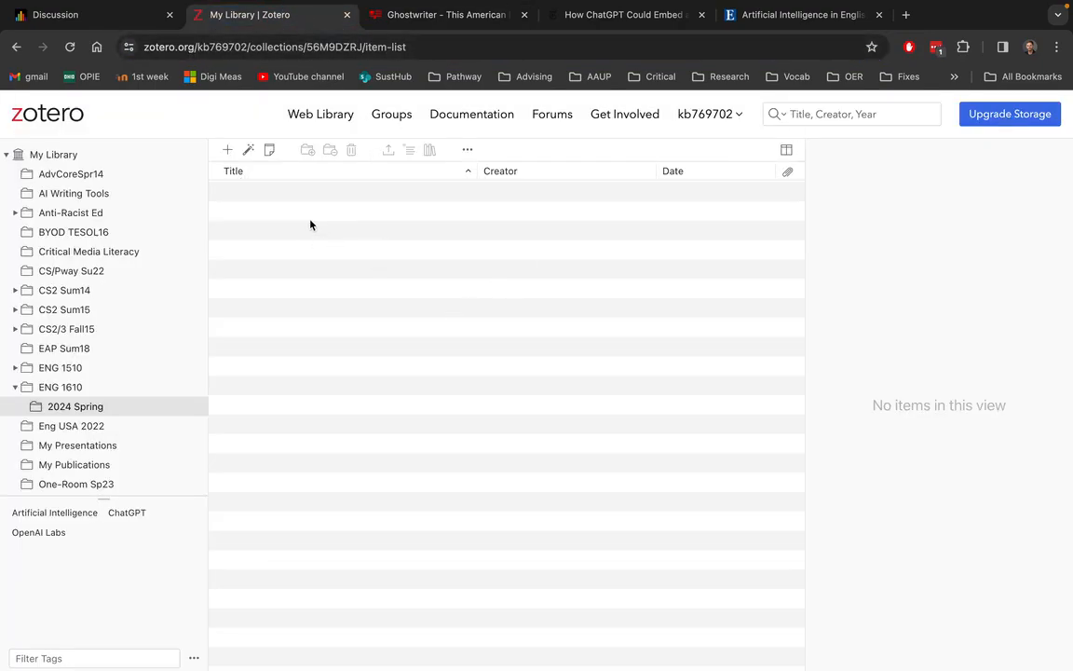
Open Zotero's add-by-identifier entry and copy the DOI from the EBSCO record of "Artificial Intelligence in English Language Teaching"
click(249, 152)
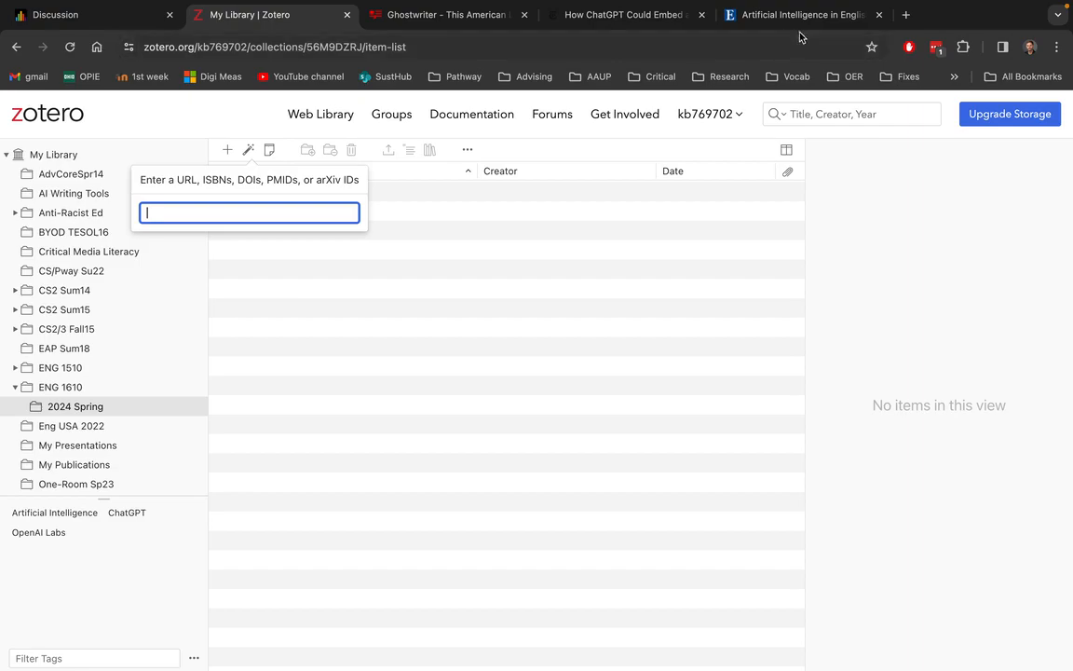
drag(238, 180, 259, 182)
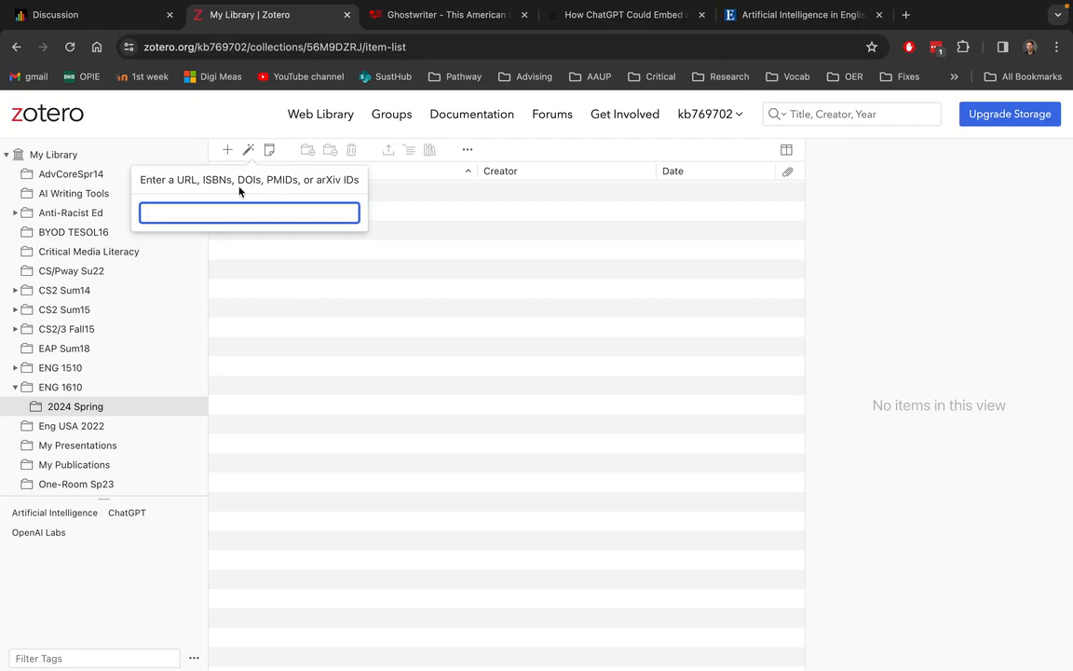
click(782, 15)
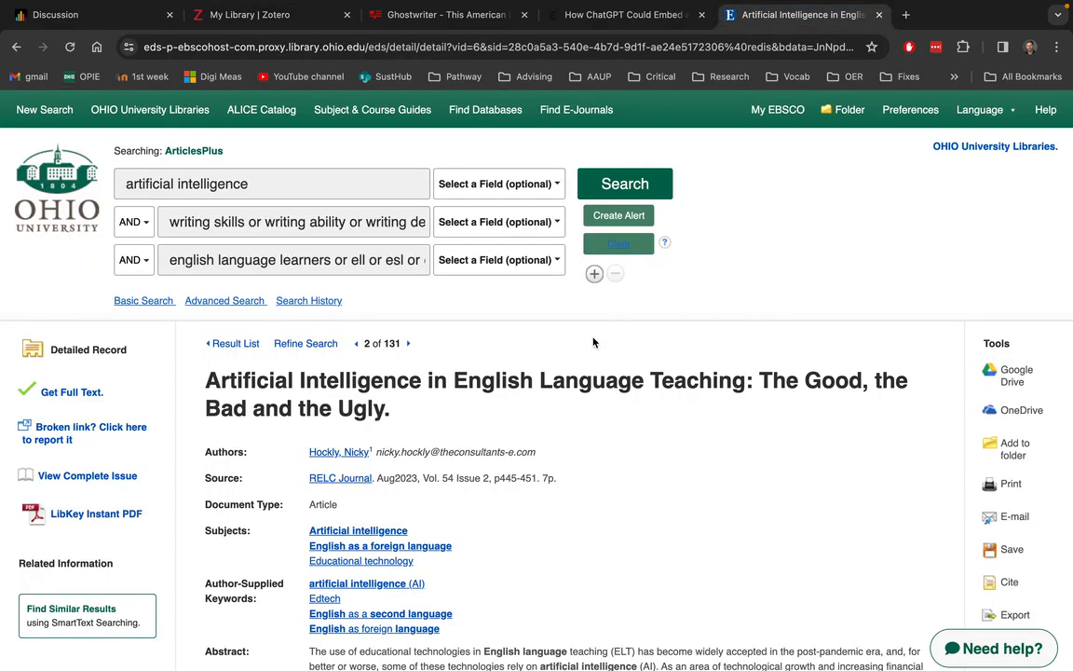
scroll(599, 401, down, 5)
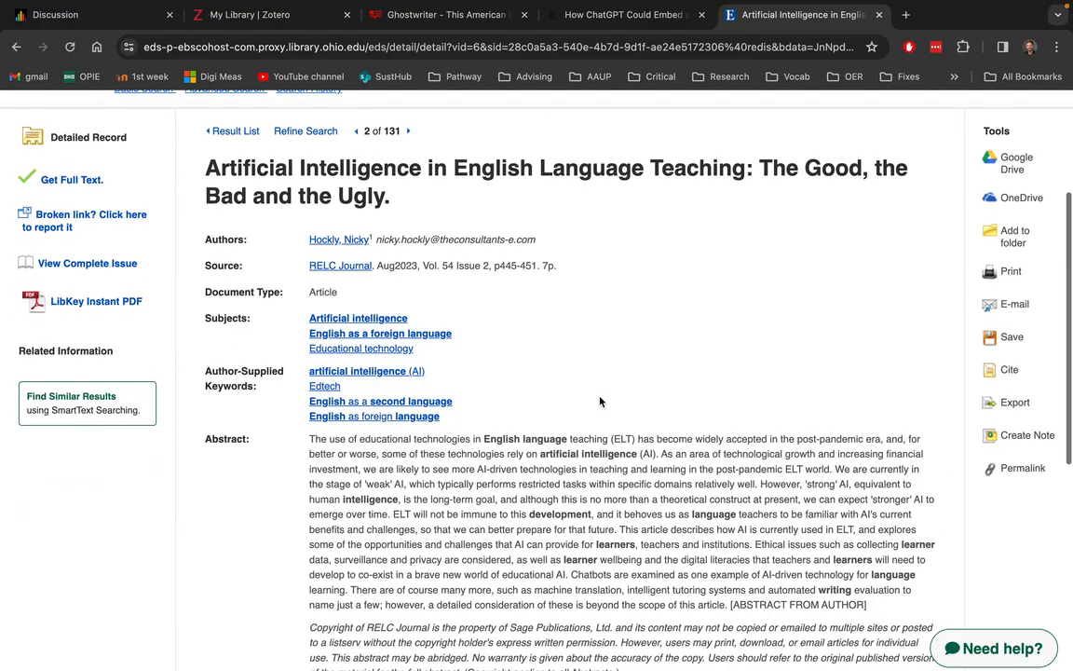
scroll(599, 401, down, 8)
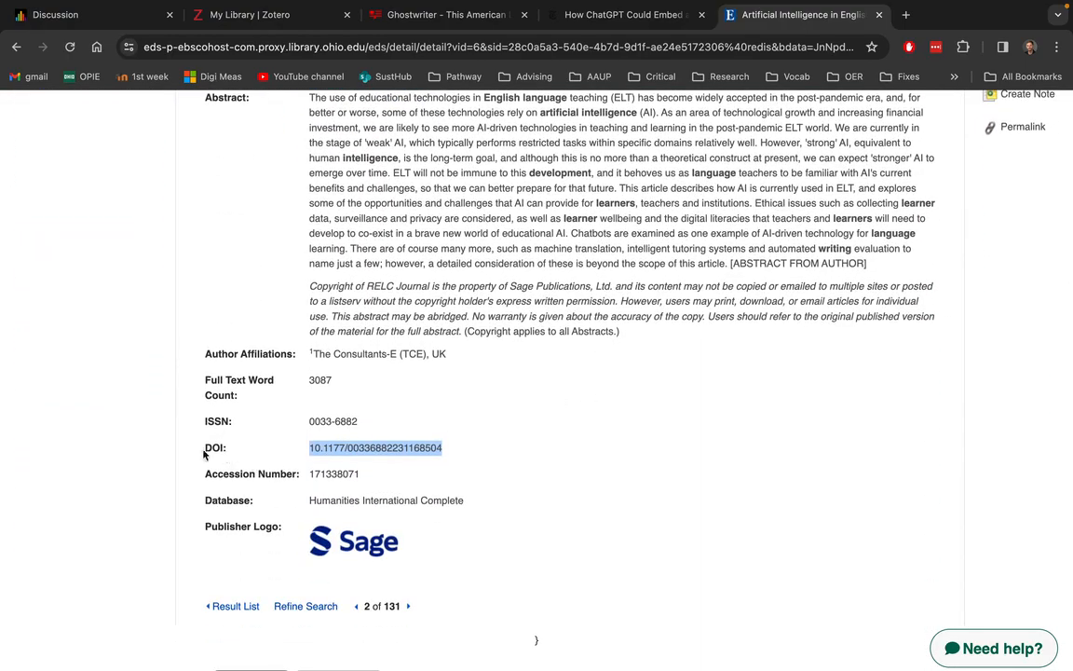
click(325, 458)
drag(311, 450, 452, 454)
key(super+c)
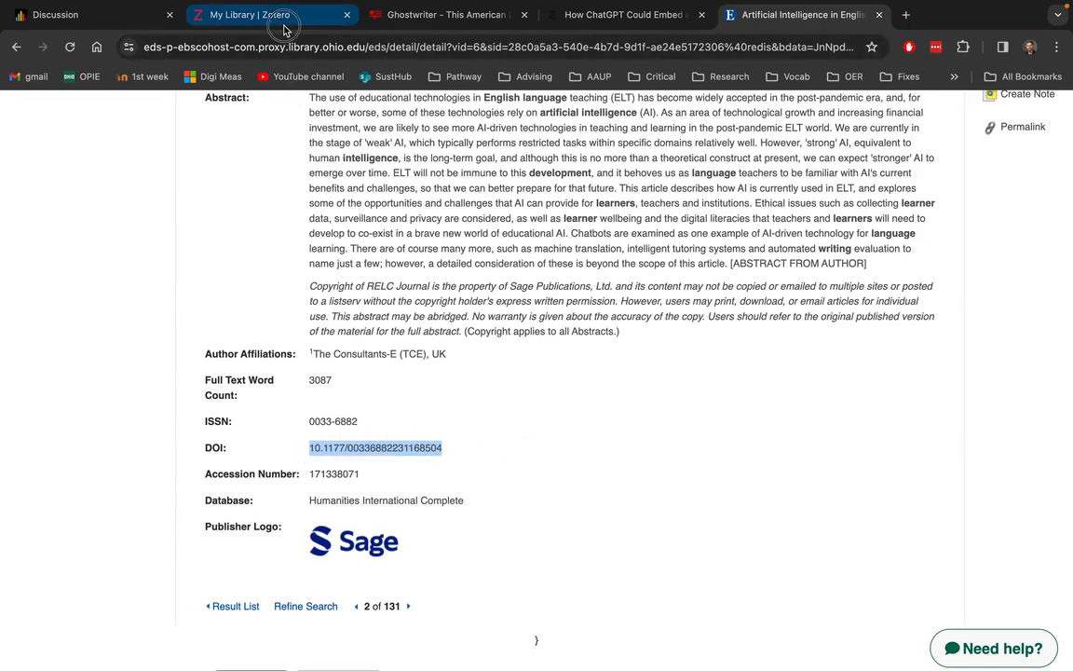
click(249, 14)
key(super+v)
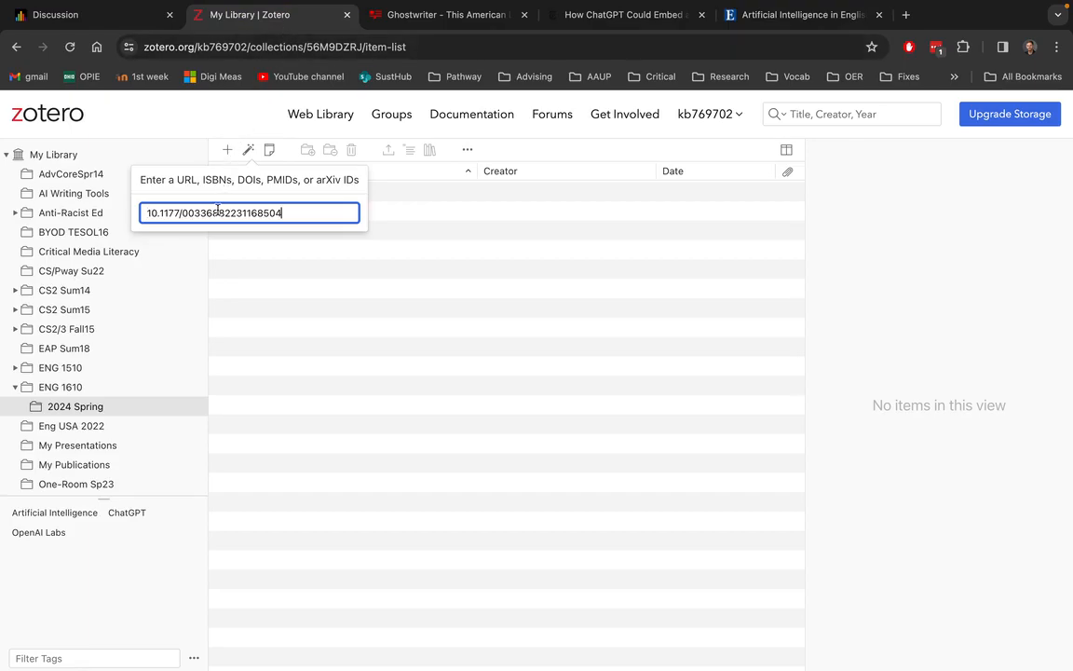
key(Return)
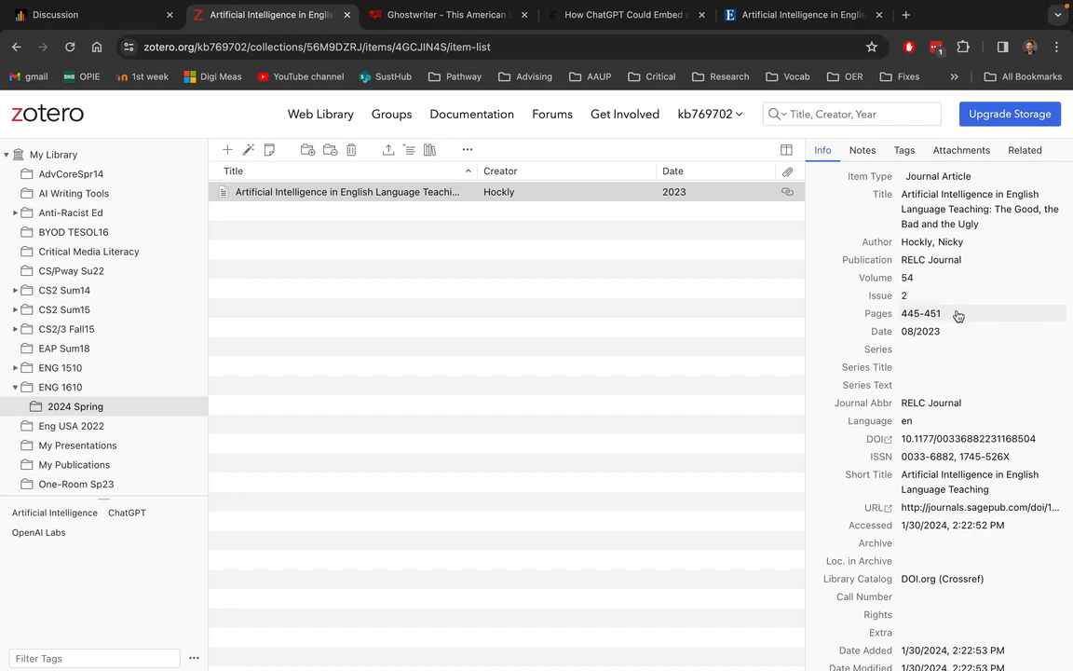
scroll(957, 315, down, 1)
scroll(958, 315, down, 3)
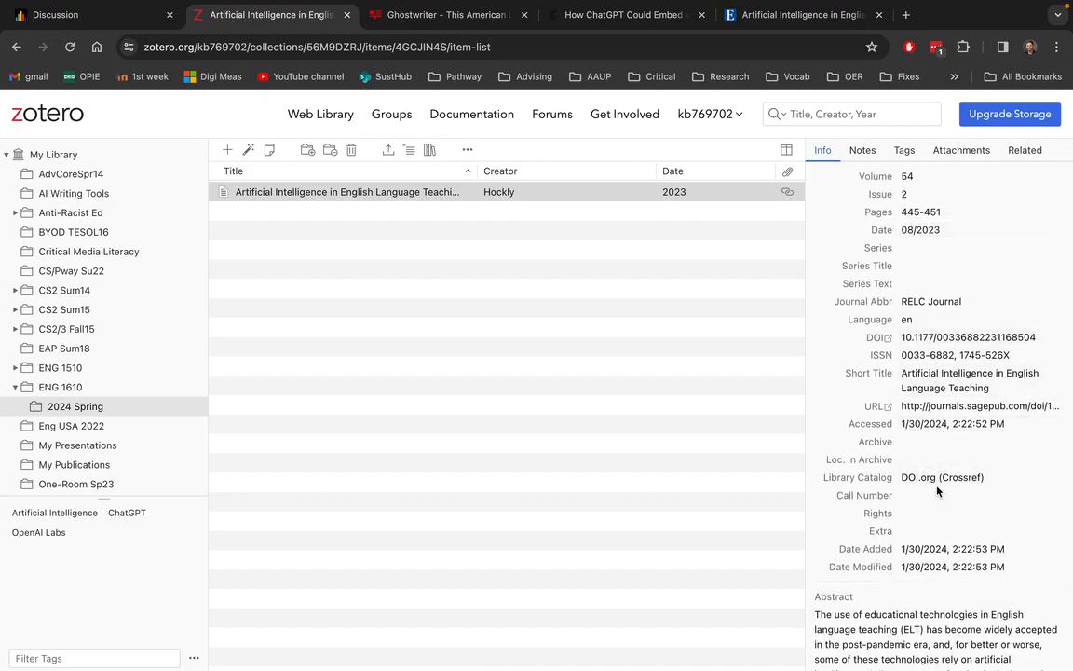
scroll(936, 466, up, 4)
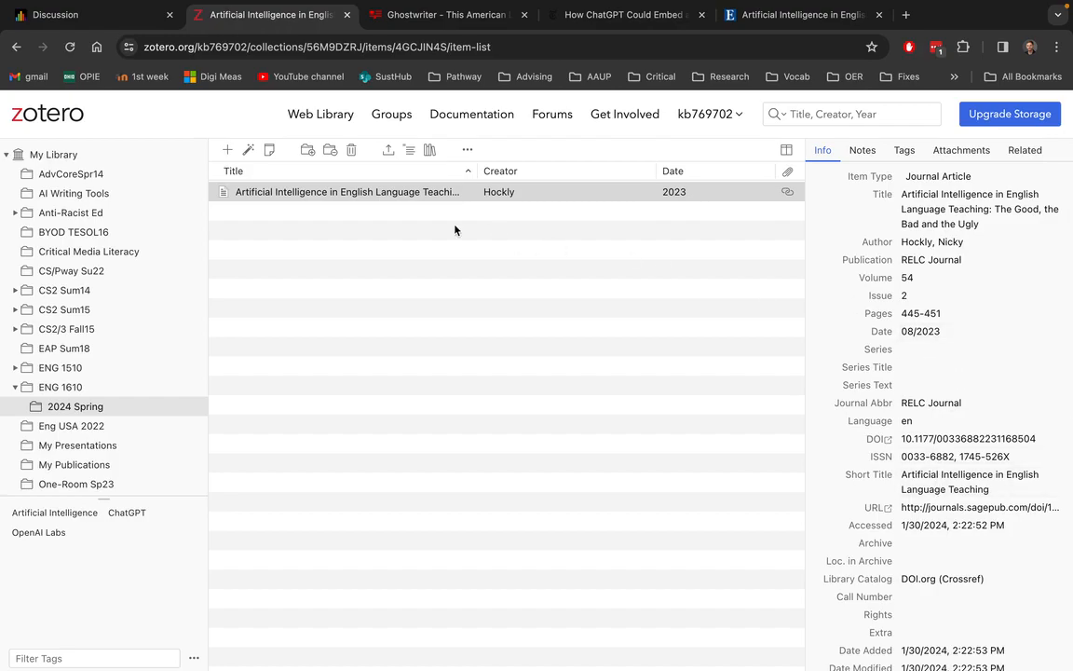
Add the New York Times article on ChatGPT watermarks to the 2024 Spring collection in Zotero using its full web address
click(647, 15)
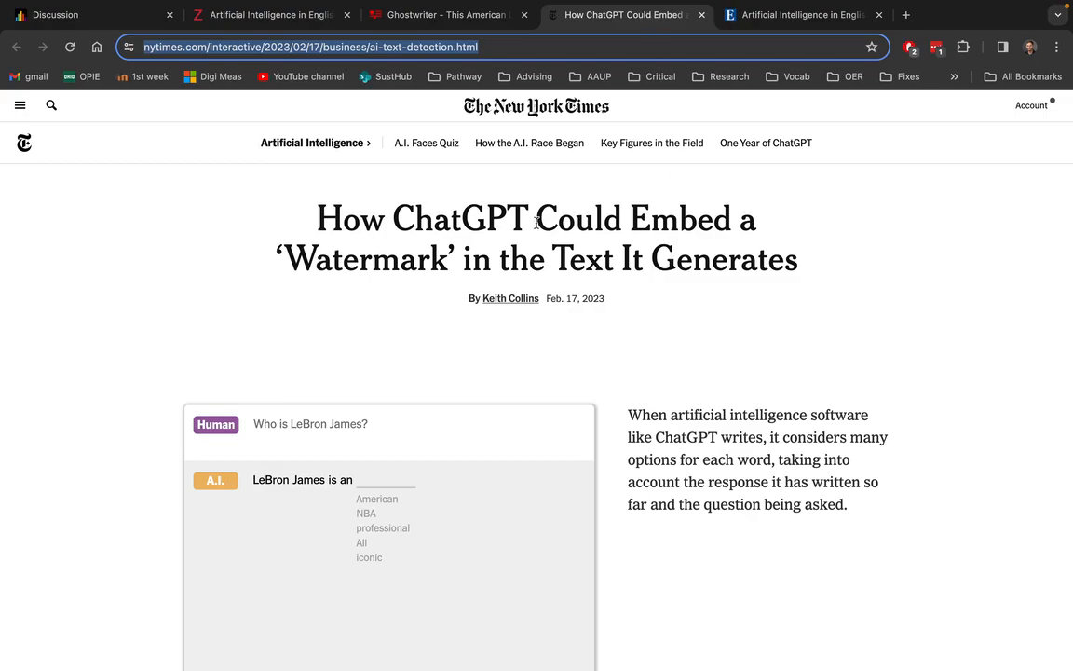
click(457, 42)
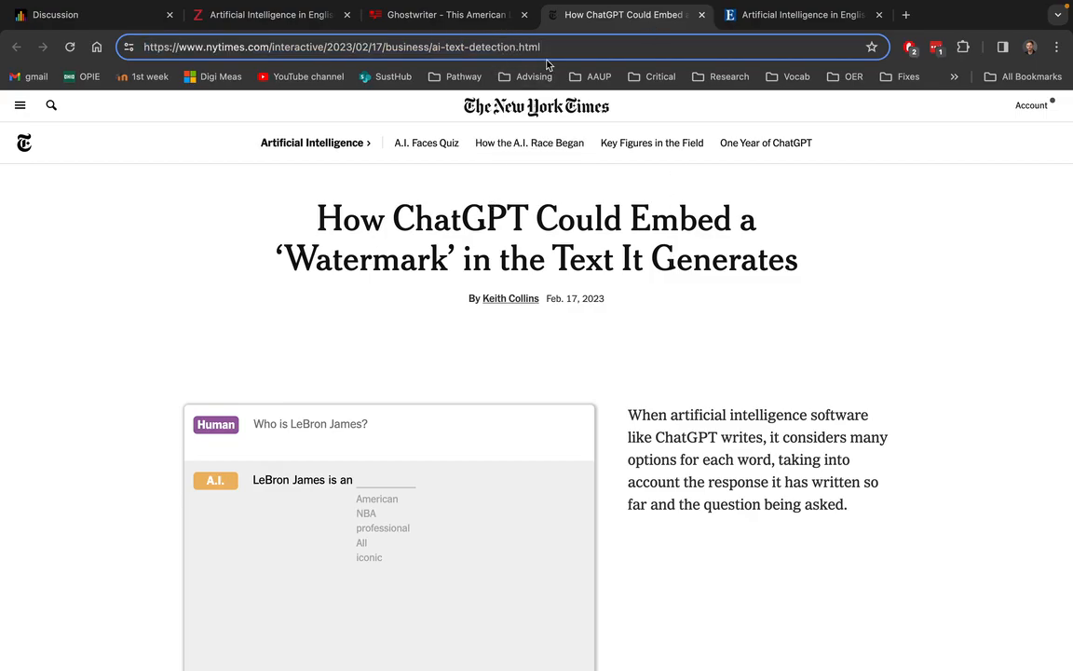
key(ctrl+a)
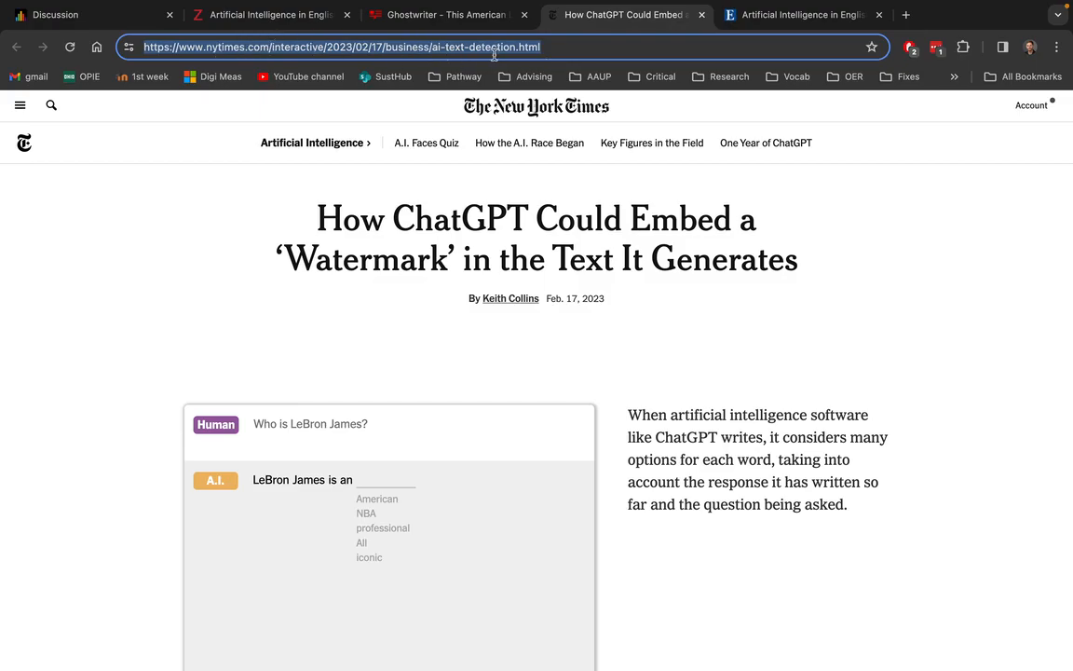
click(279, 11)
click(248, 149)
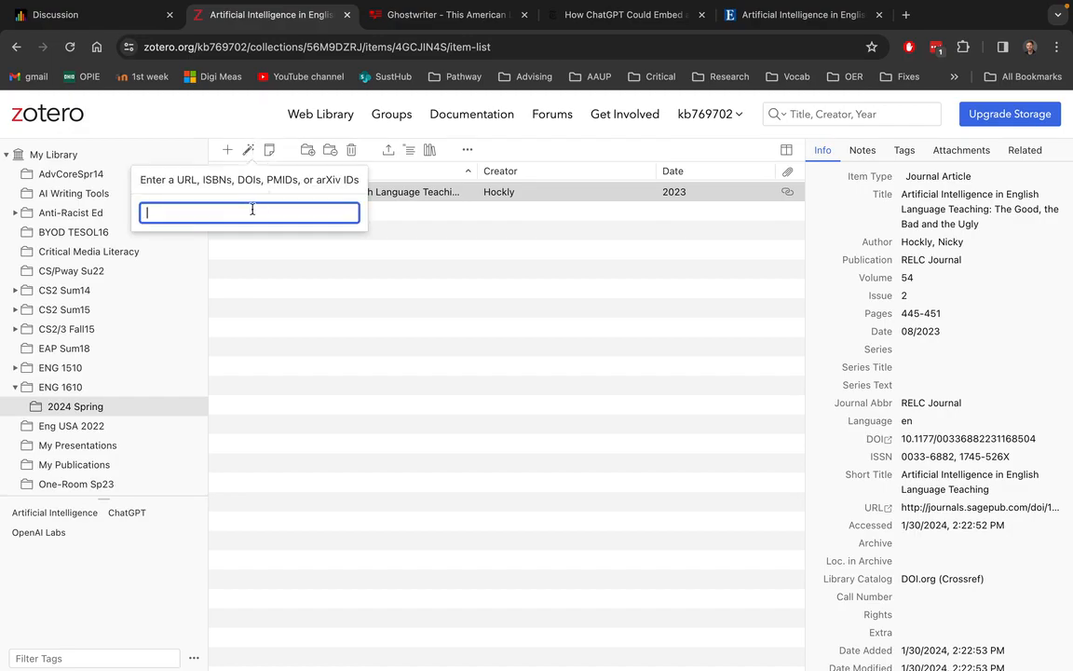
key(super+v)
key(Return)
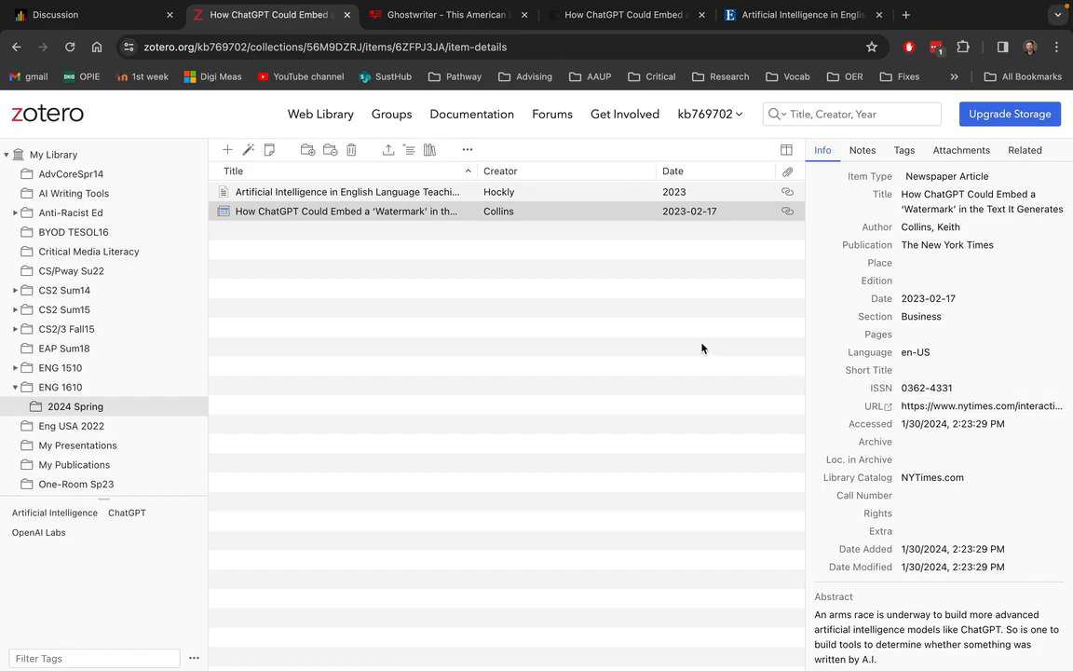
Add the This American Life "Ghostwriter" page to the 2024 Spring collection in Zotero using its full web address
click(446, 15)
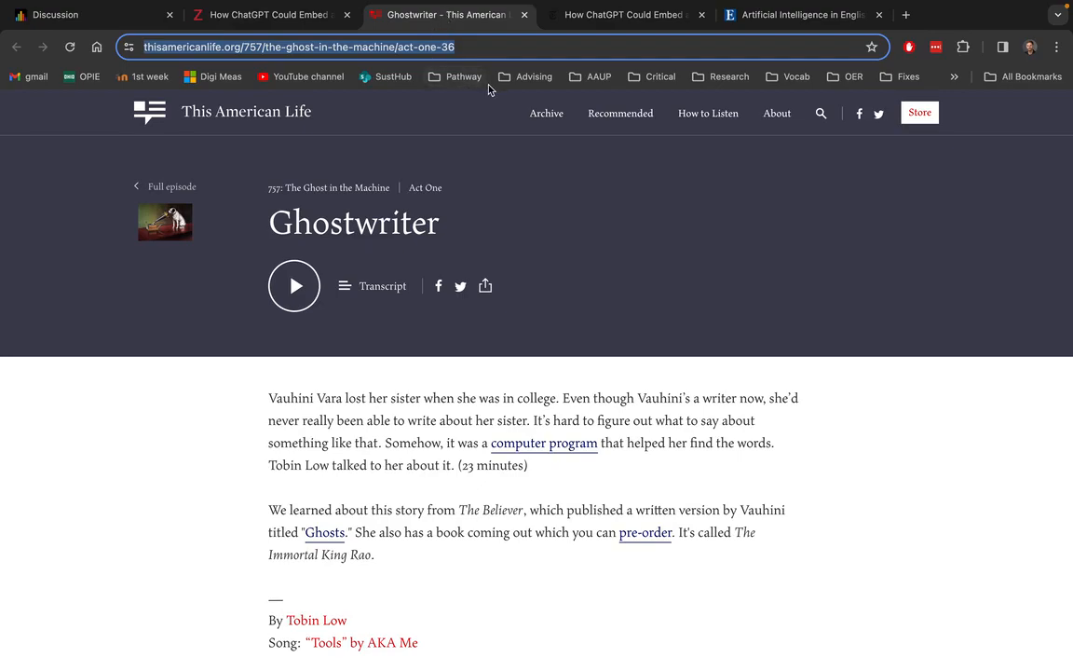
click(475, 47)
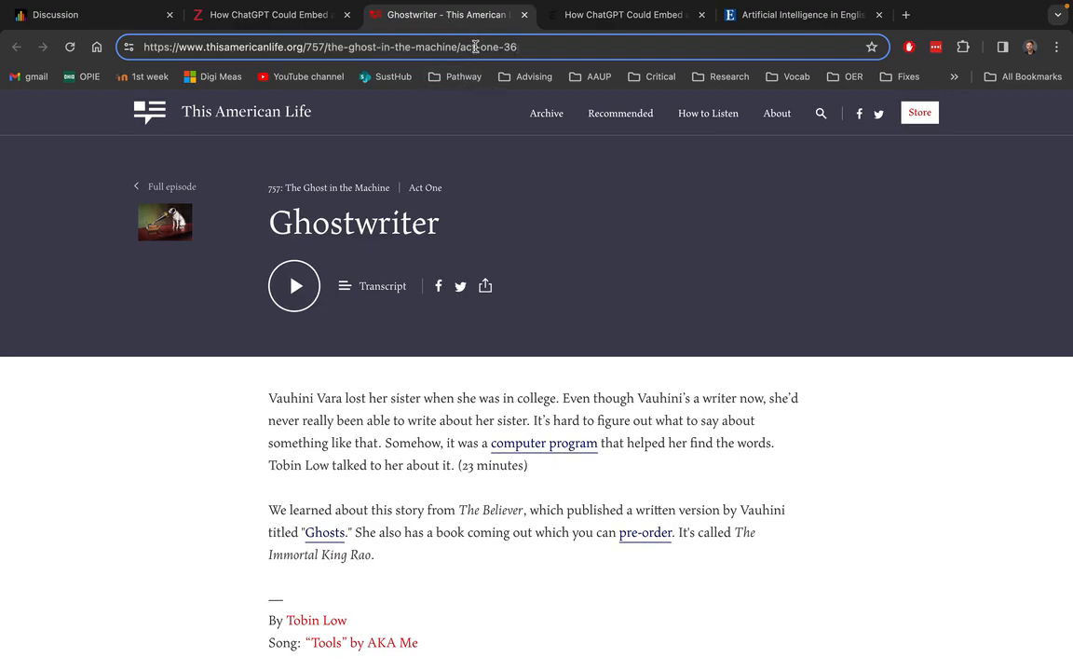
key(super+a)
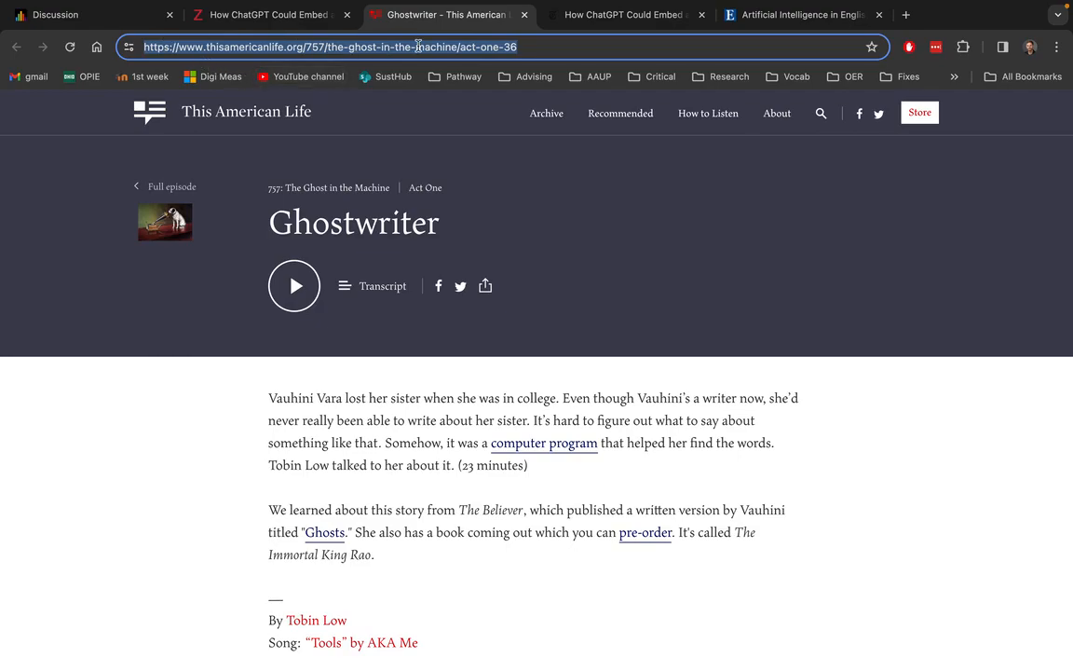
click(296, 20)
click(248, 149)
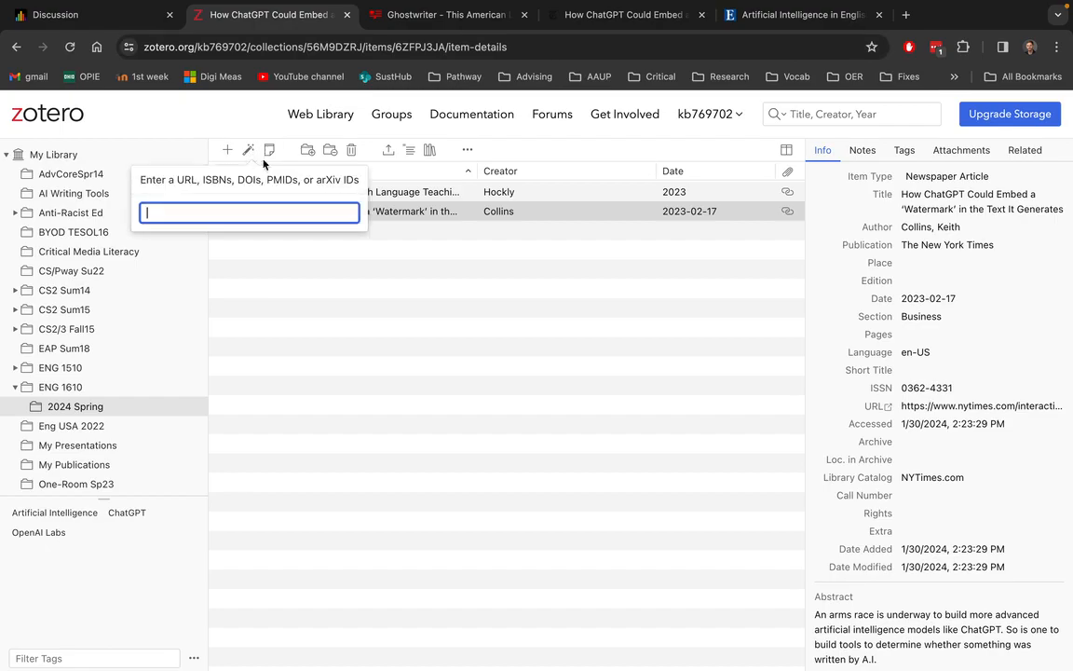
key(ctrl+v)
key(Return)
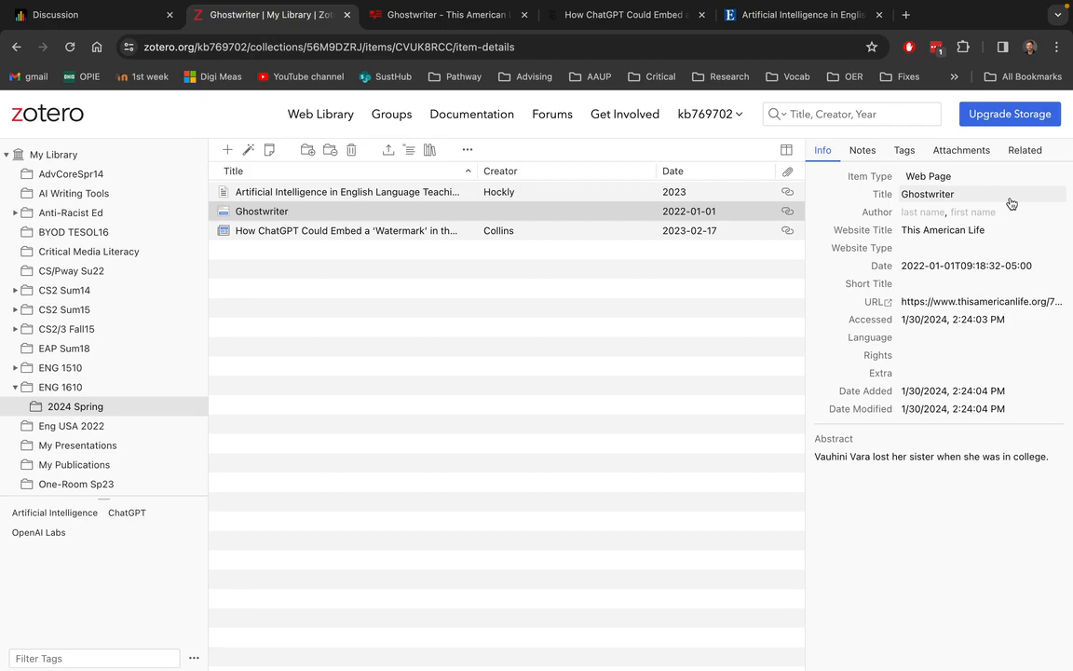
Change the item type of the Ghostwriter entry to Podcast
click(933, 180)
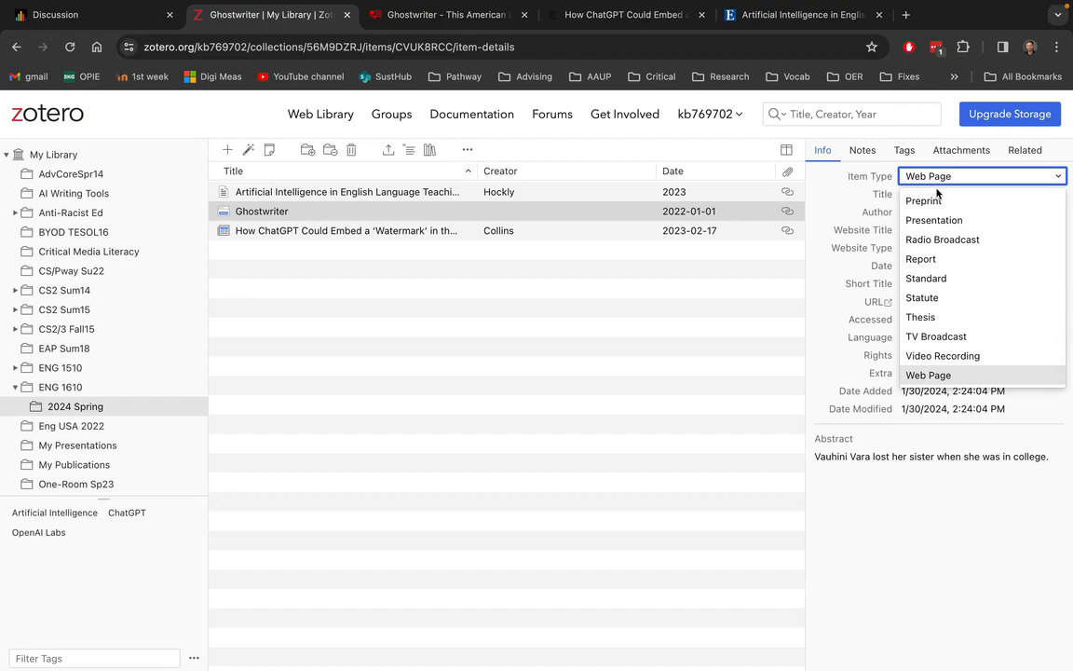
scroll(938, 266, up, 2)
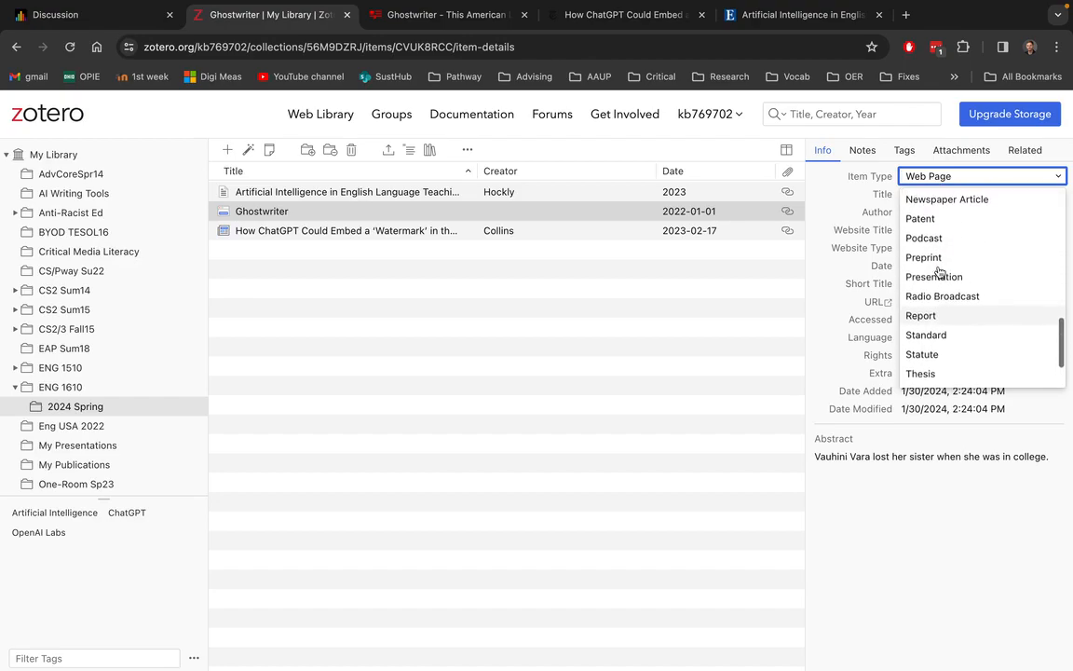
click(934, 244)
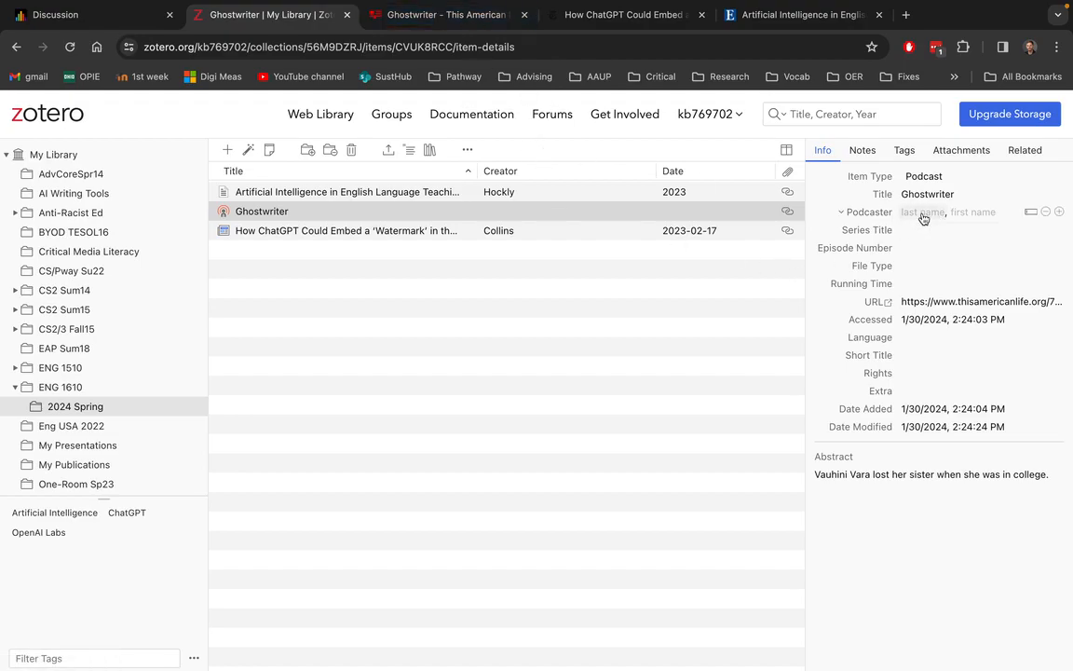
Find the producer credited on the This American Life episode page and enter their last and first name as the Ghostwriter item's podcaster
click(428, 16)
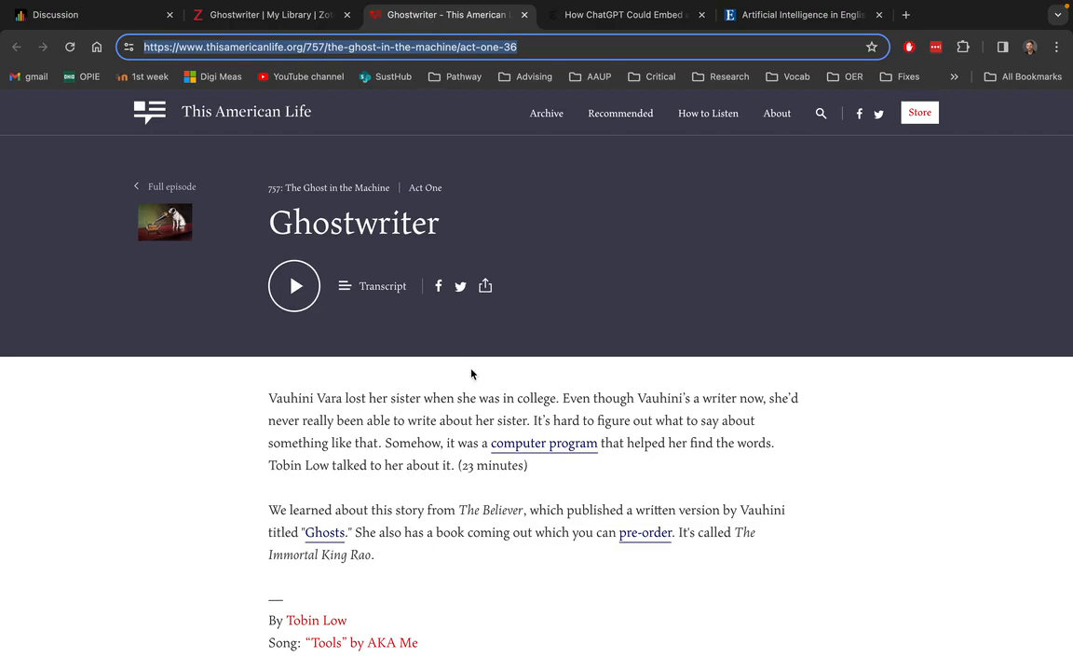
scroll(421, 452, down, 2)
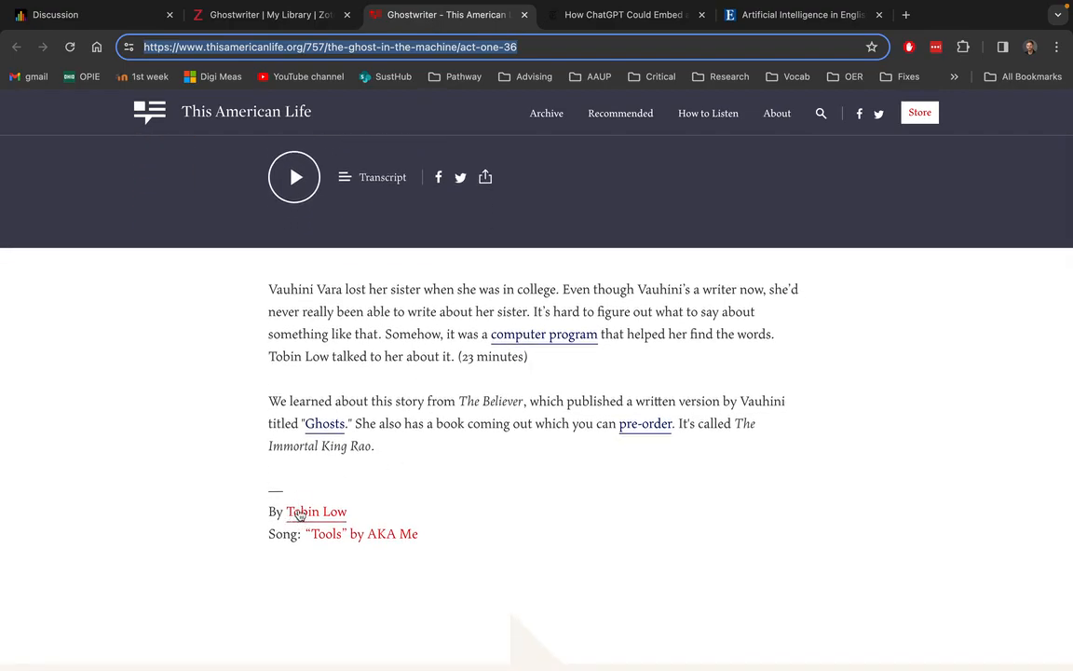
scroll(460, 517, up, 2)
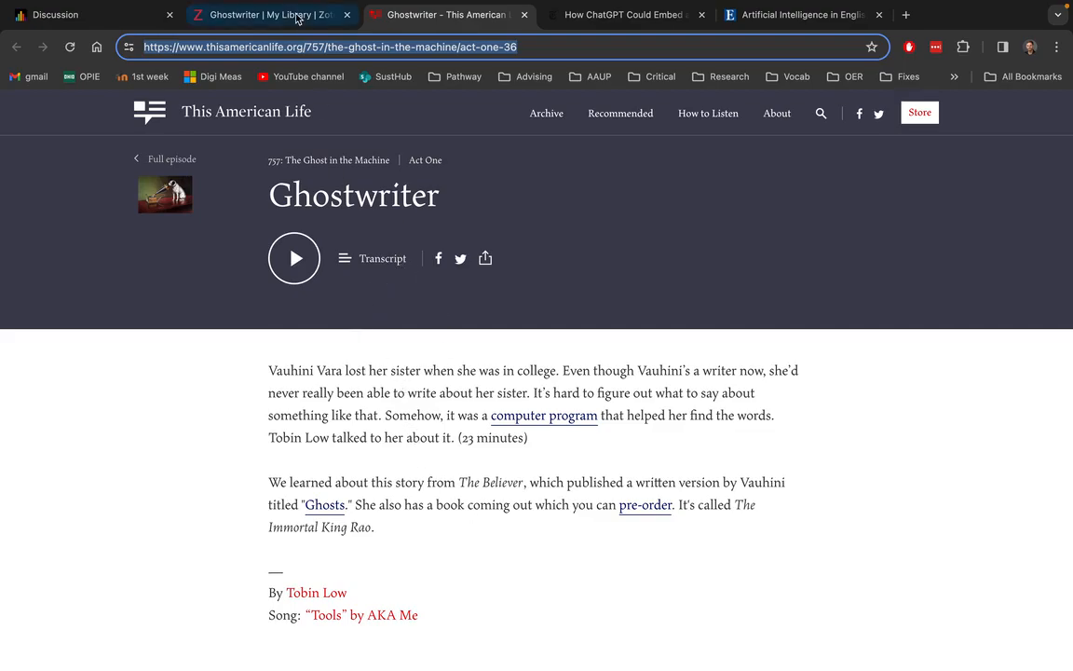
click(266, 15)
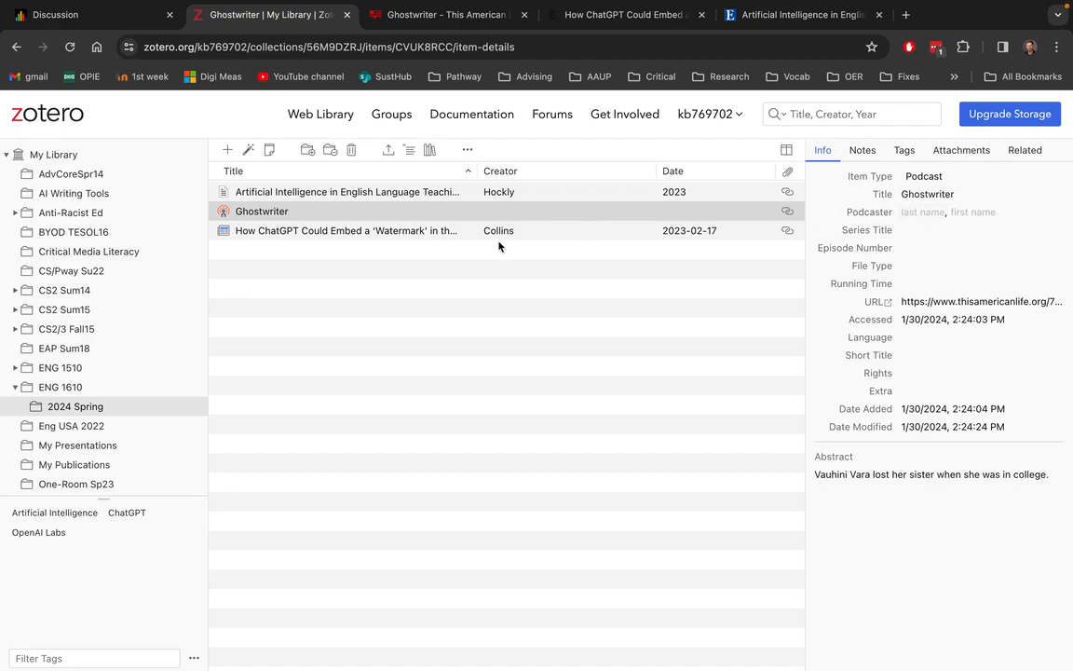
click(922, 212)
text(Lo)
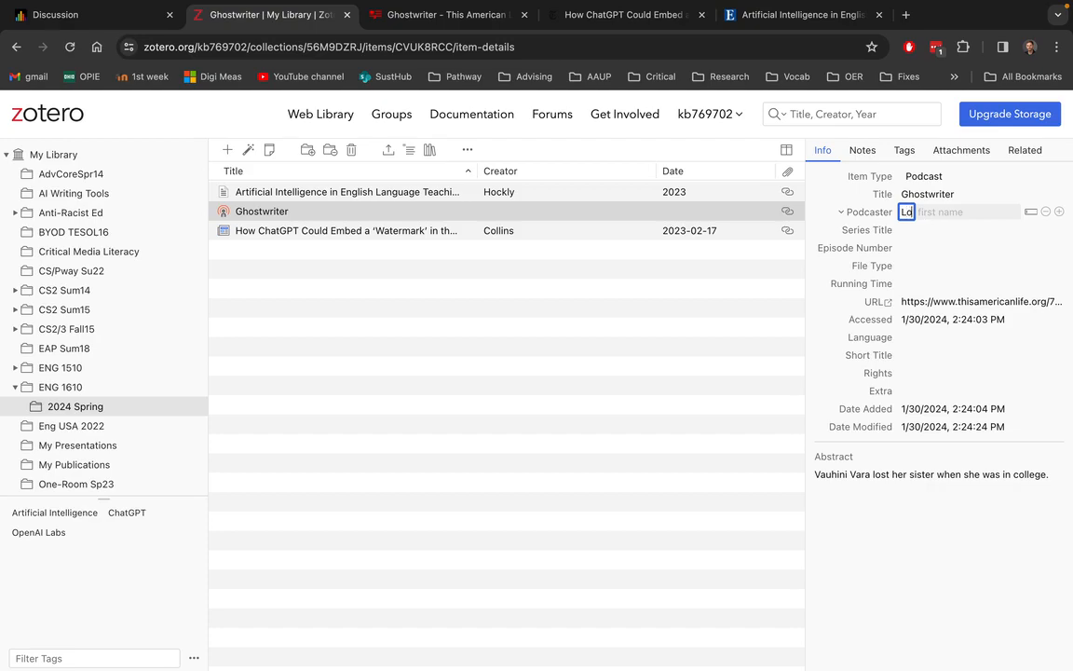
text(w)
key(Tab)
text(T)
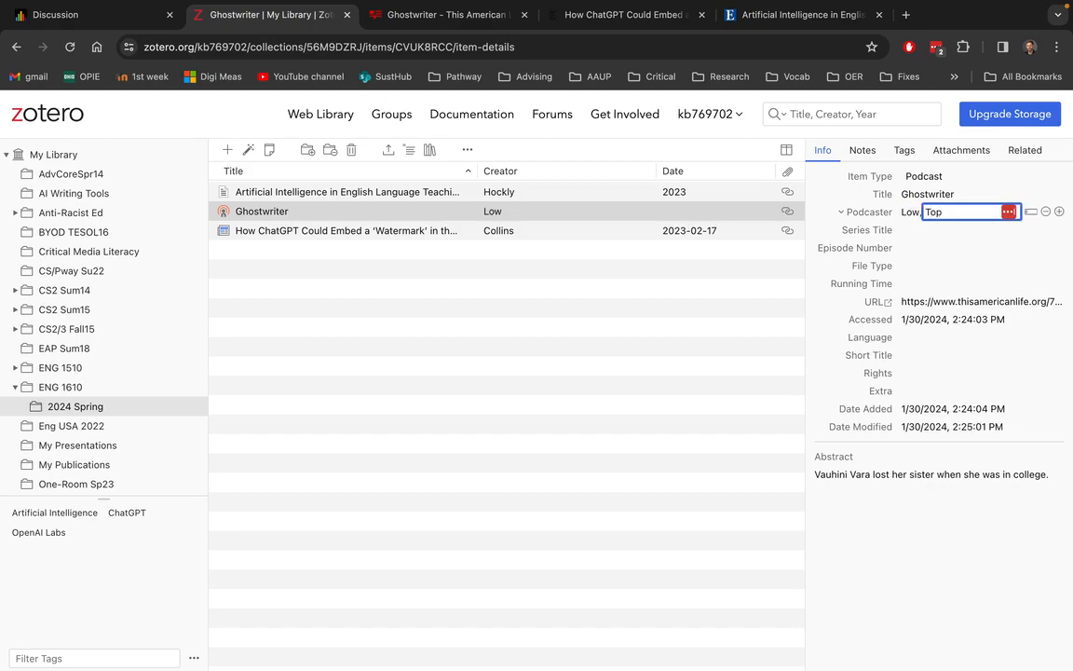
text(obin)
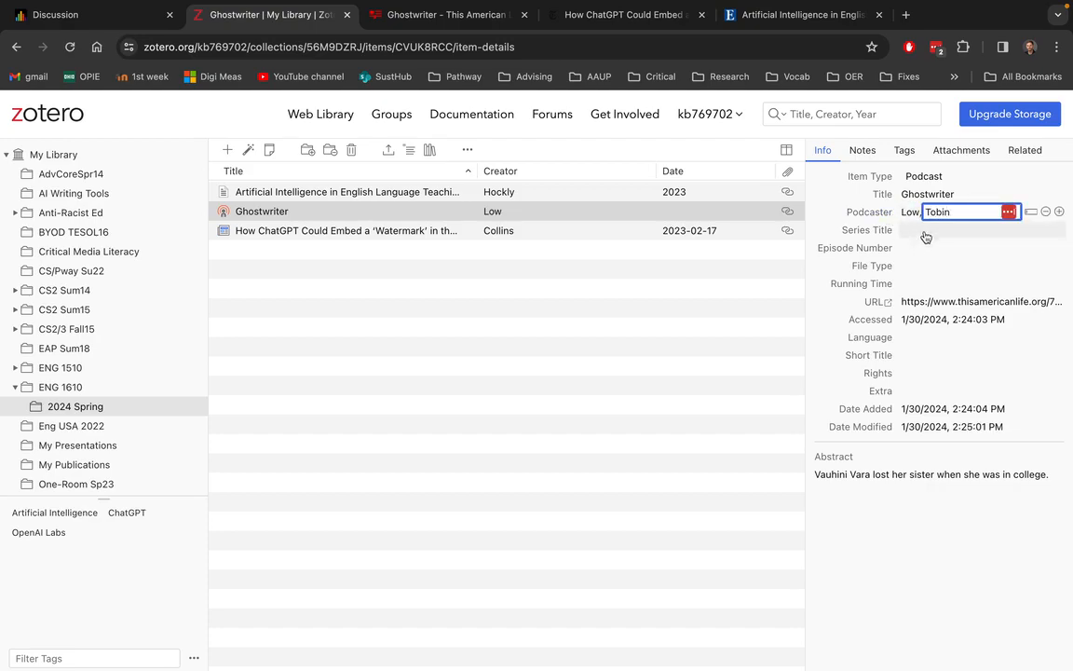
Enter This American Life as the Ghostwriter podcast's series title and 757 as its episode number
key(Tab)
text(This Amer)
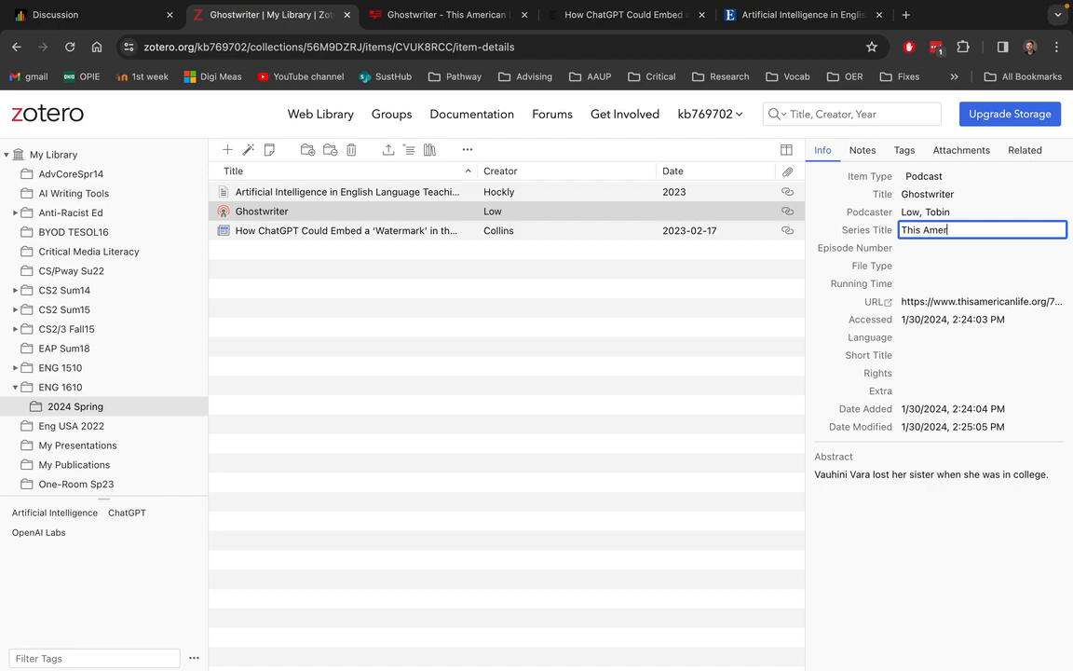
text(ican Life)
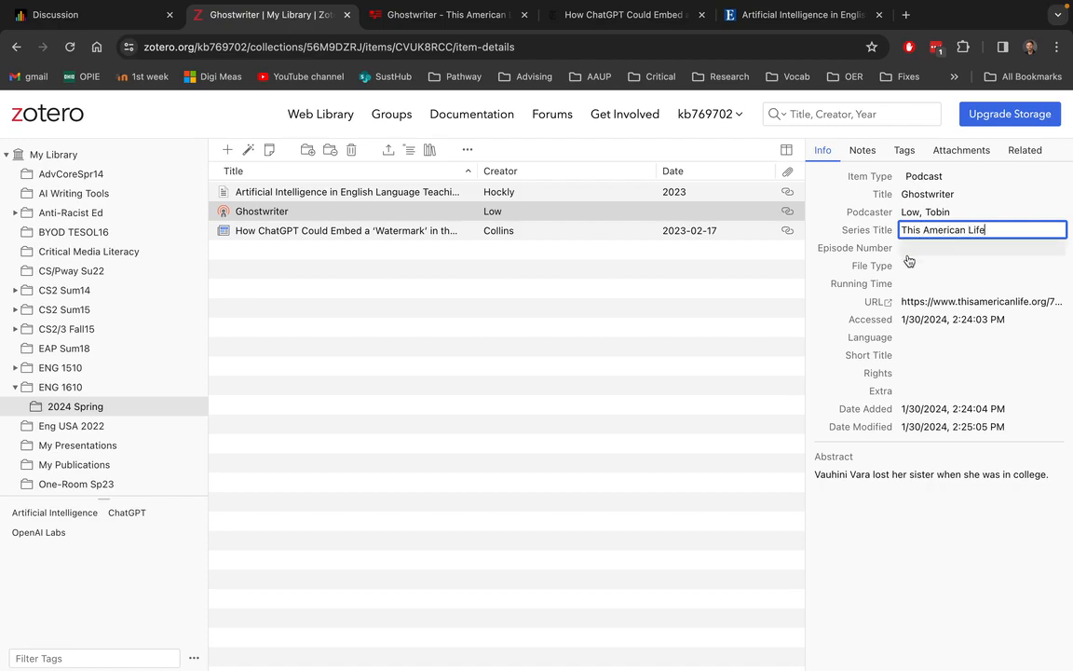
click(930, 247)
text(757)
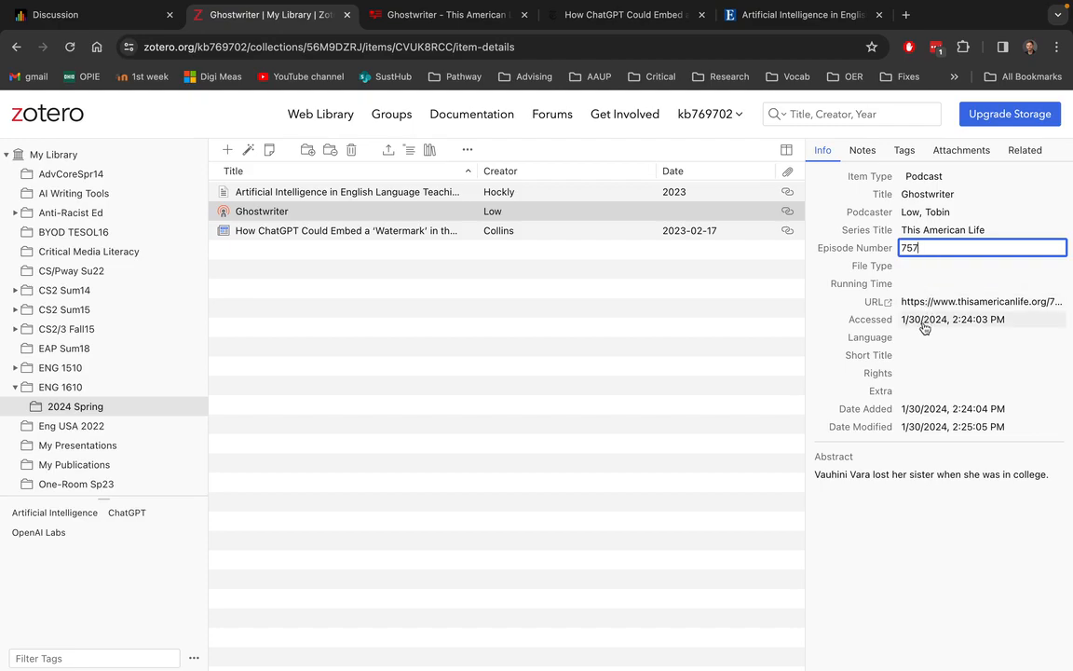
click(732, 361)
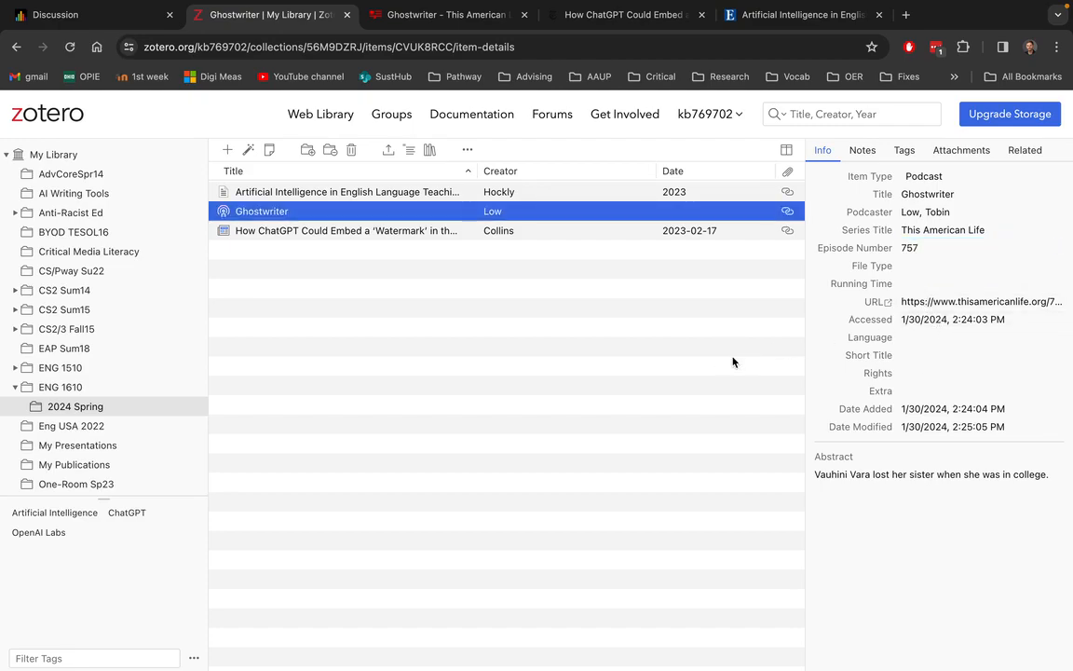
Create a bibliography from all three items in the 2024 Spring collection
click(296, 194)
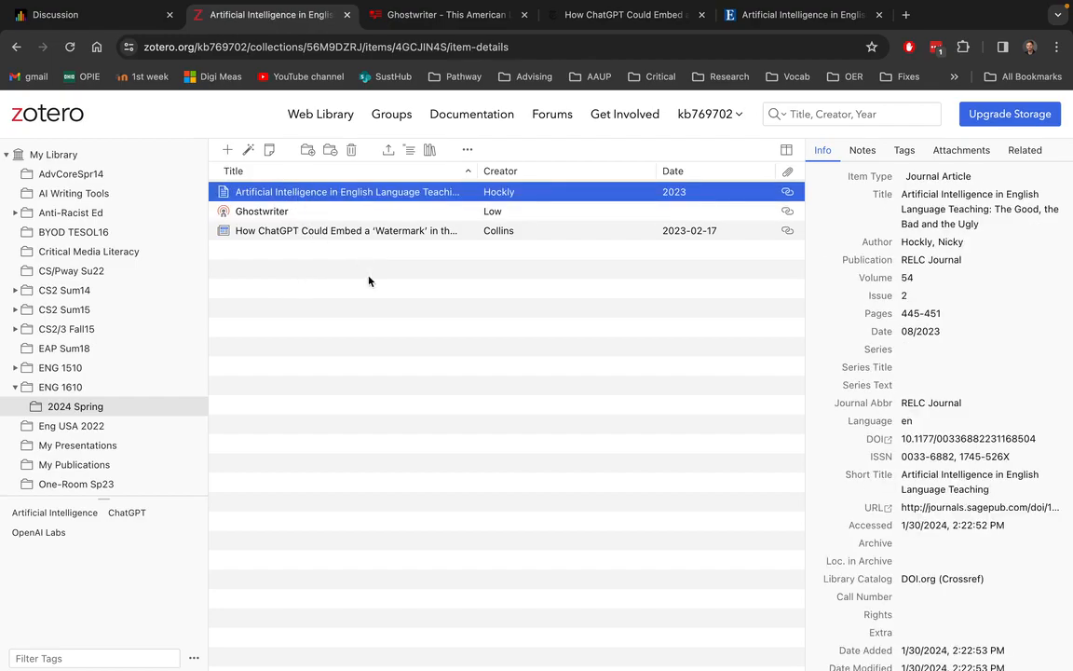
shift+click(268, 232)
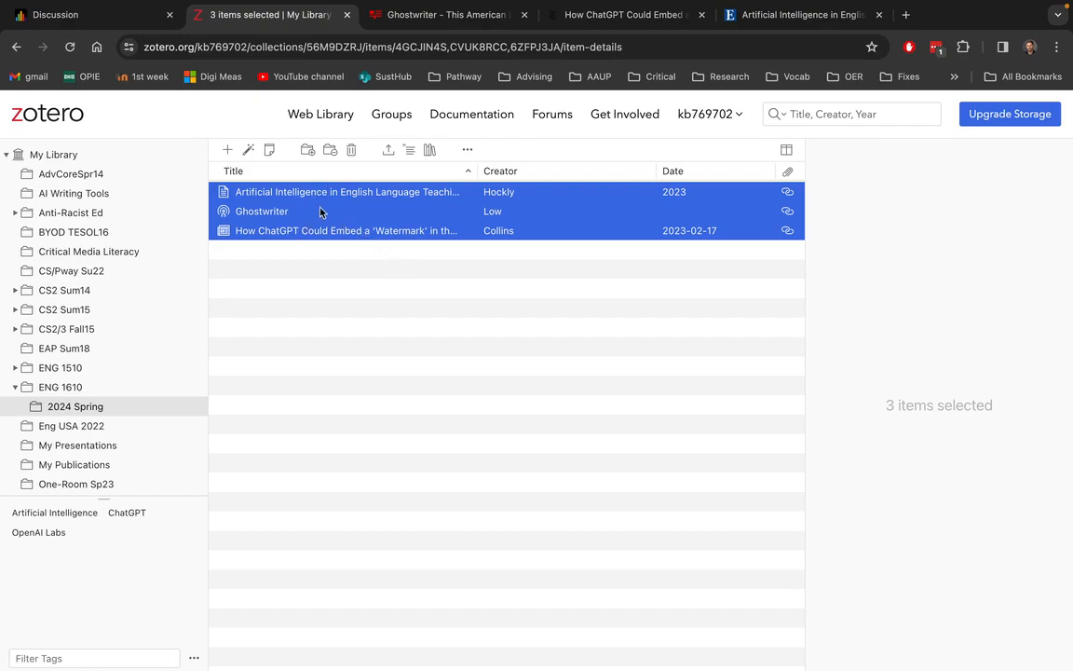
click(430, 153)
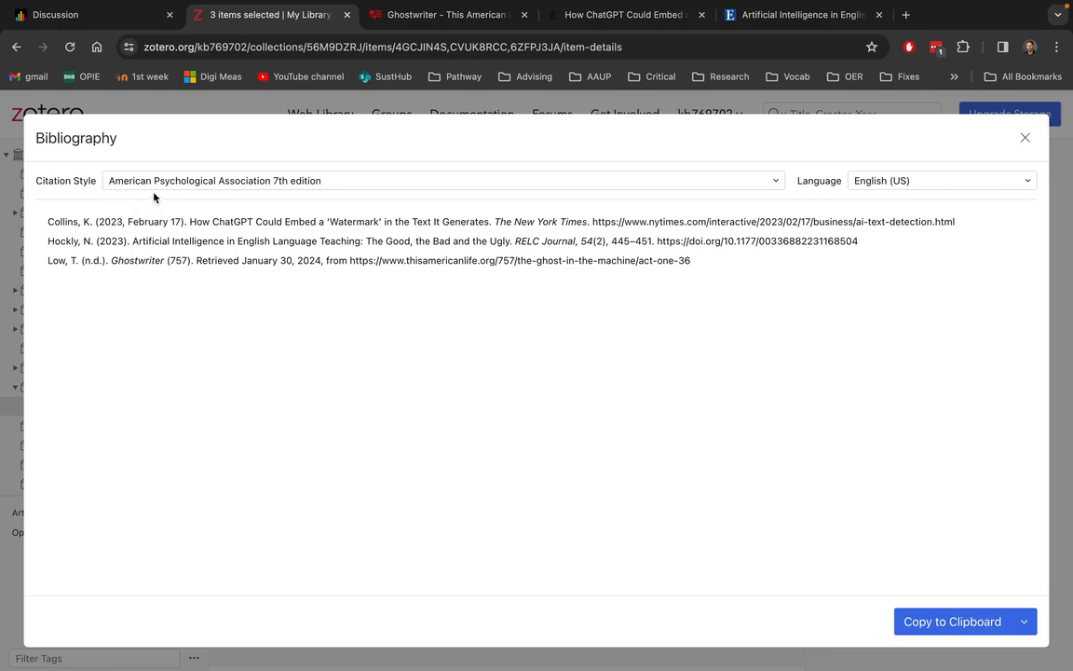
Choose American Psychological Association 7th edition as the citation style and copy the bibliography to the clipboard
click(412, 180)
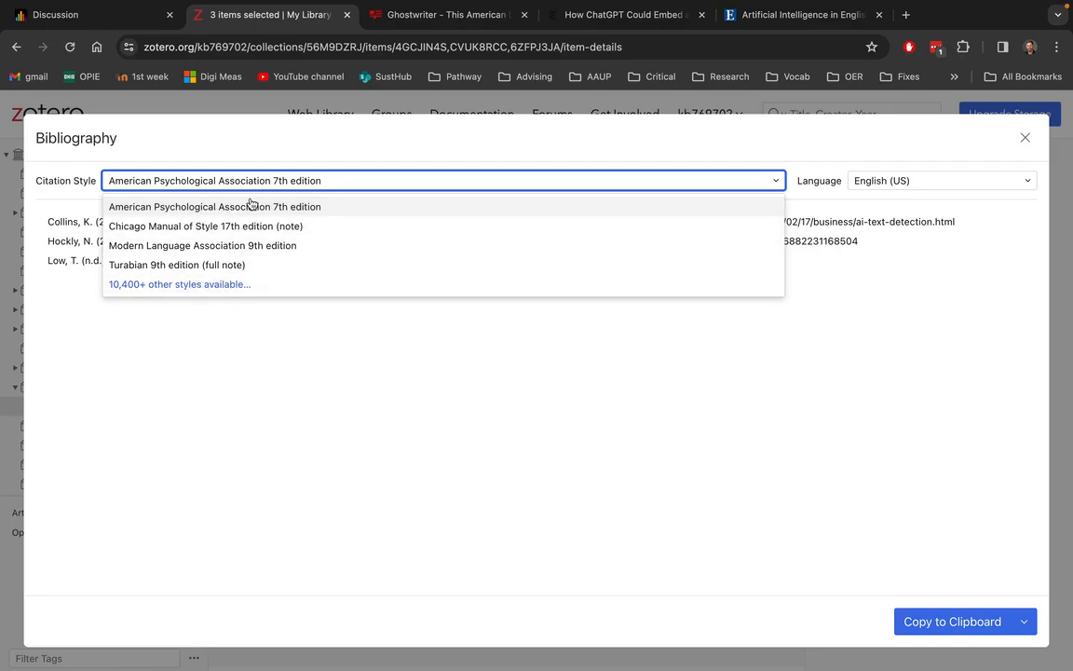
click(214, 205)
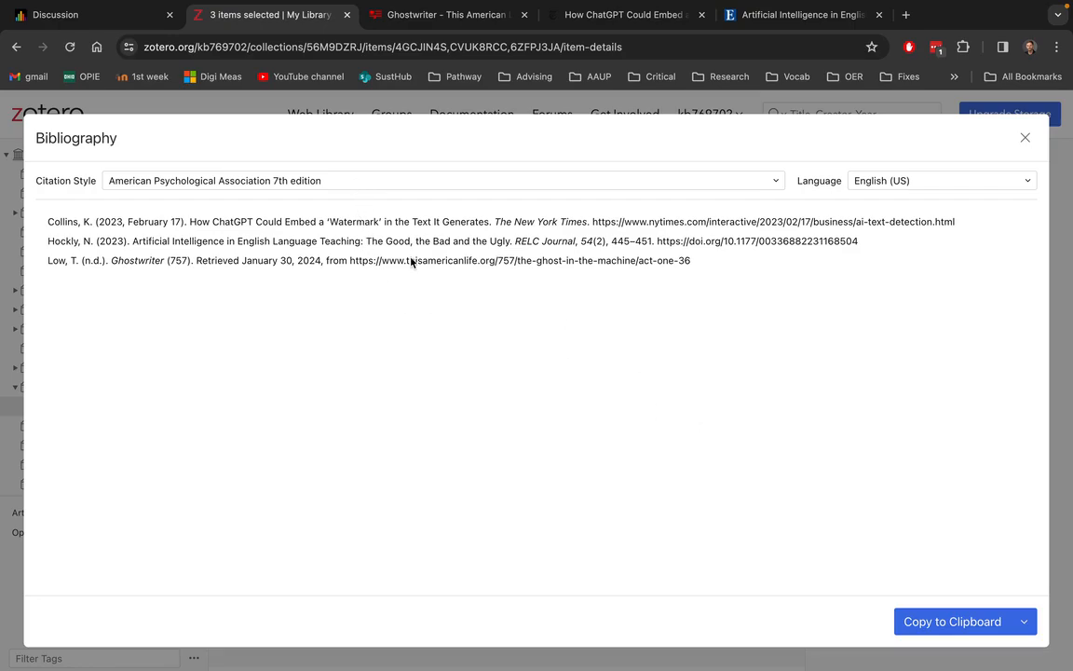
click(931, 620)
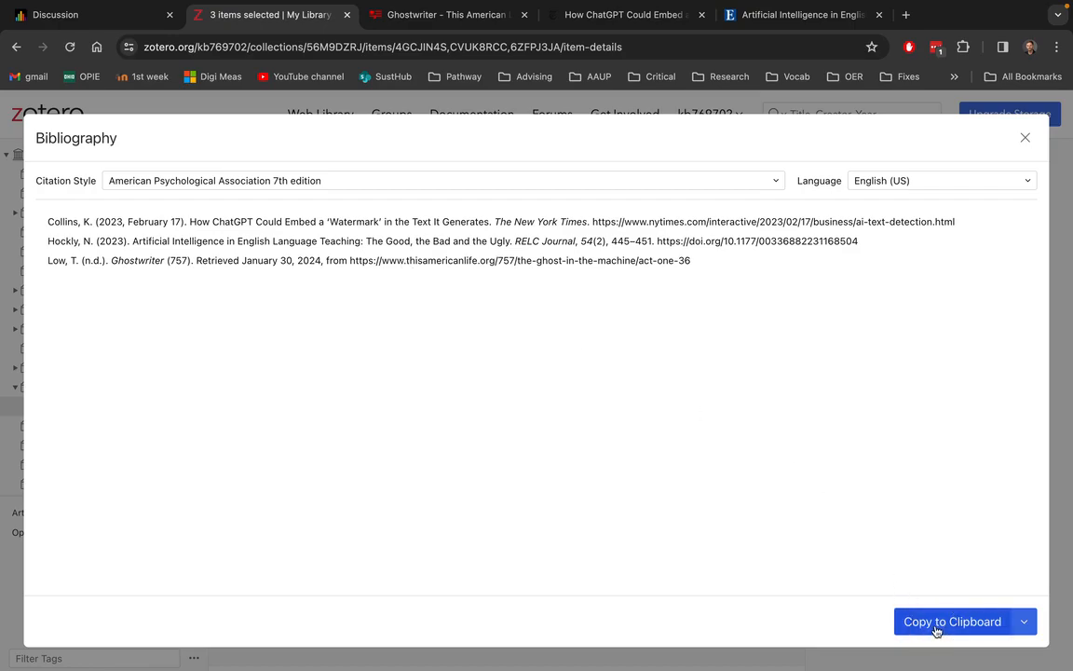